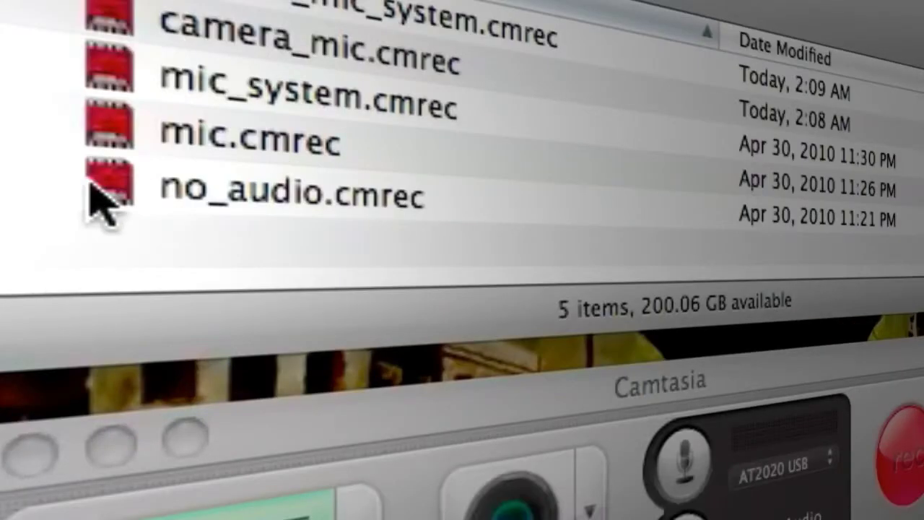
# Select no_audio.cmrec in the cmac_audio folder while camera and all audio are off
pyautogui.click(216, 208)
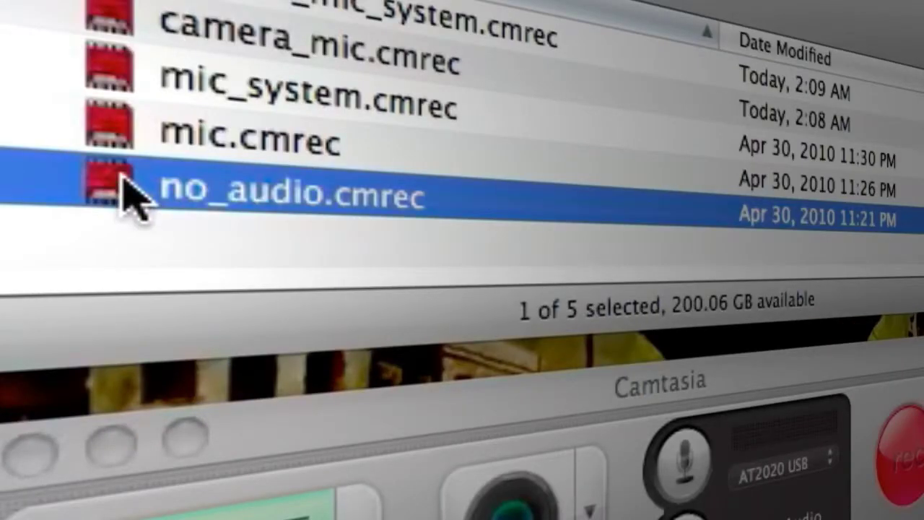
pyautogui.rightClick(180, 184)
pyautogui.click(276, 334)
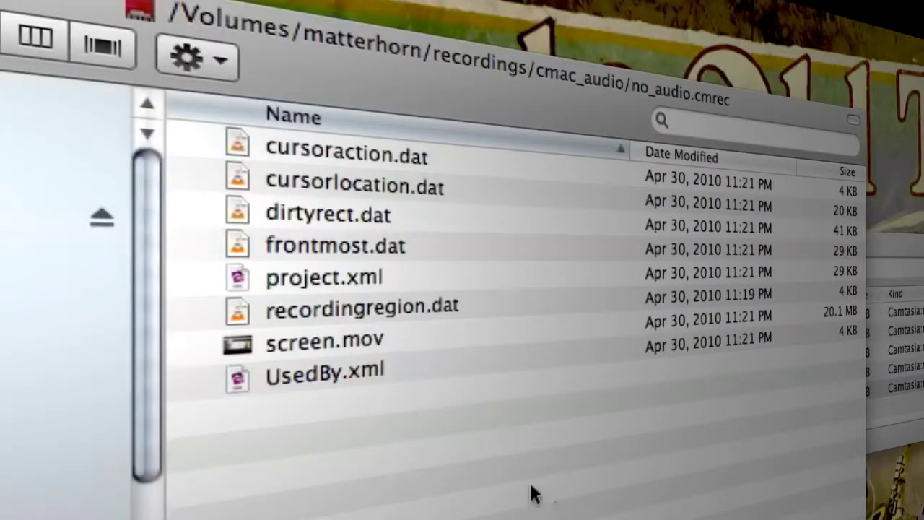
pyautogui.click(302, 342)
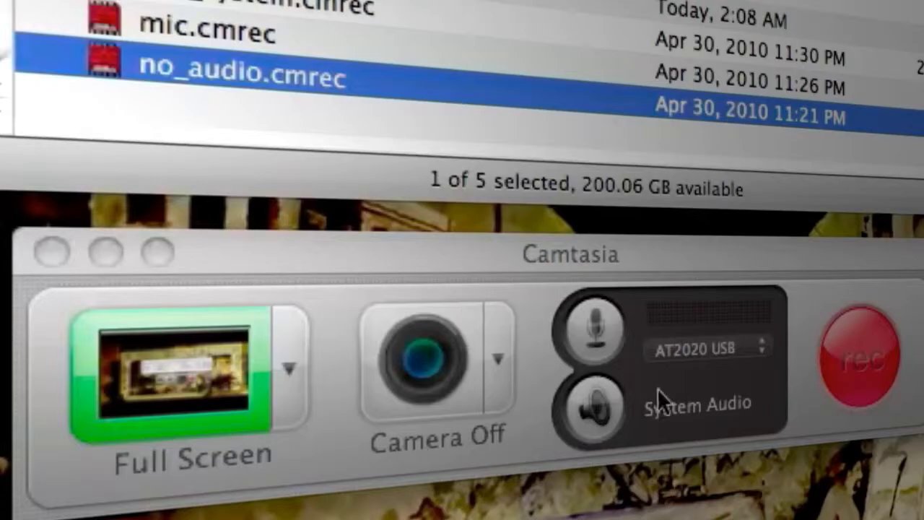
# With the microphone on, play mic.cmrec's camera.mov (524 KB, 32 seconds) in QuickTime Player
pyautogui.click(540, 394)
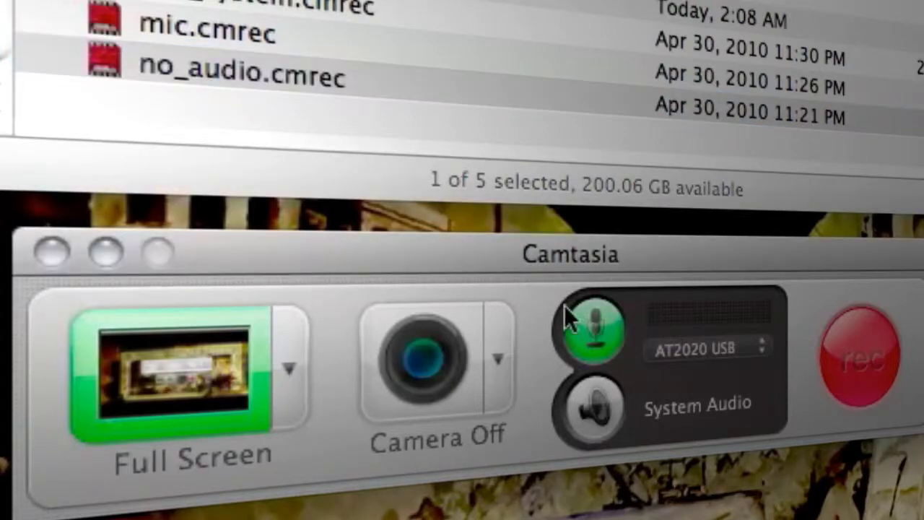
pyautogui.click(130, 23)
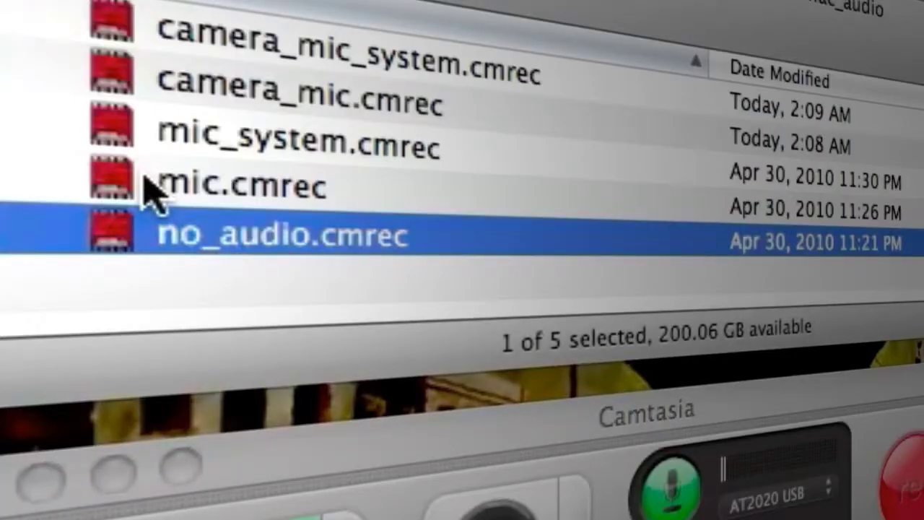
pyautogui.click(145, 187)
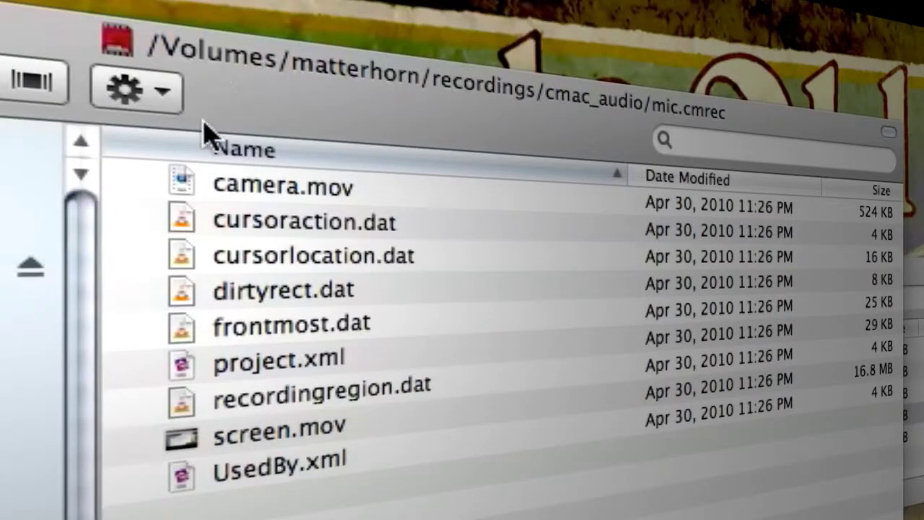
pyautogui.click(223, 186)
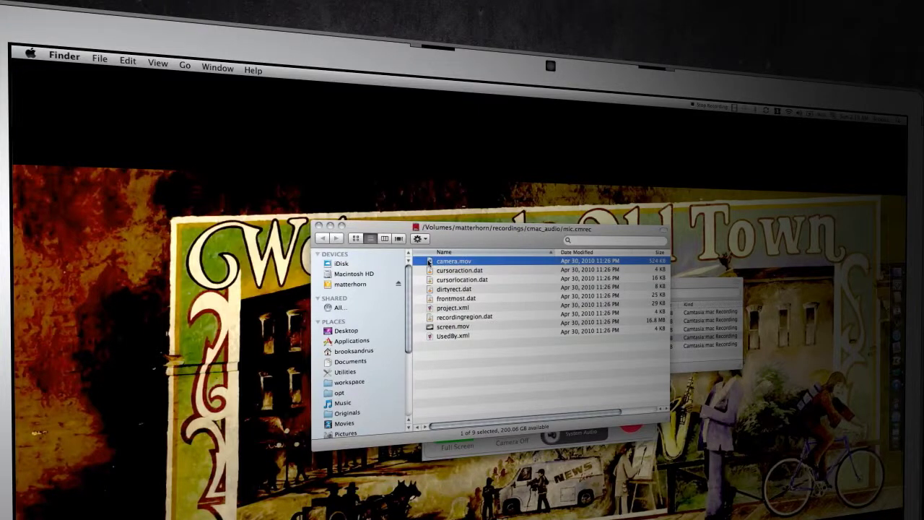
pyautogui.doubleClick(445, 261)
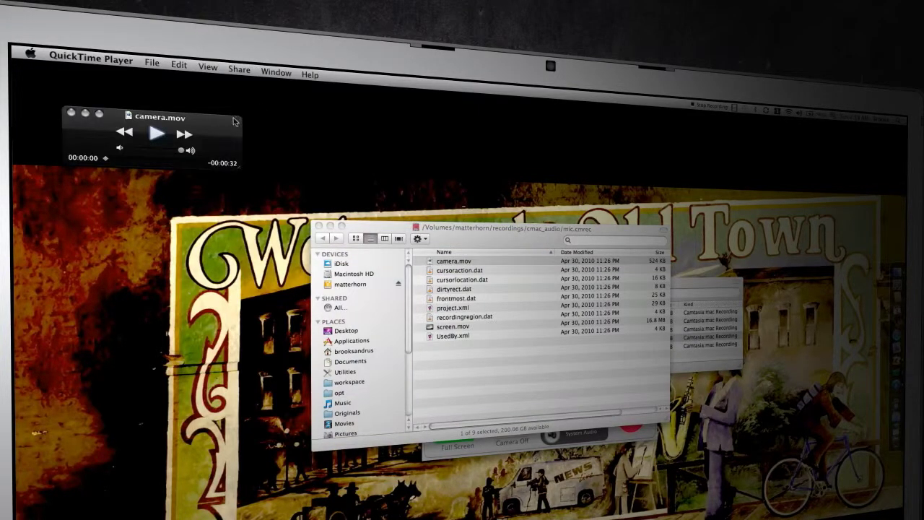
pyautogui.moveTo(236, 120); pyautogui.dragTo(567, 274)
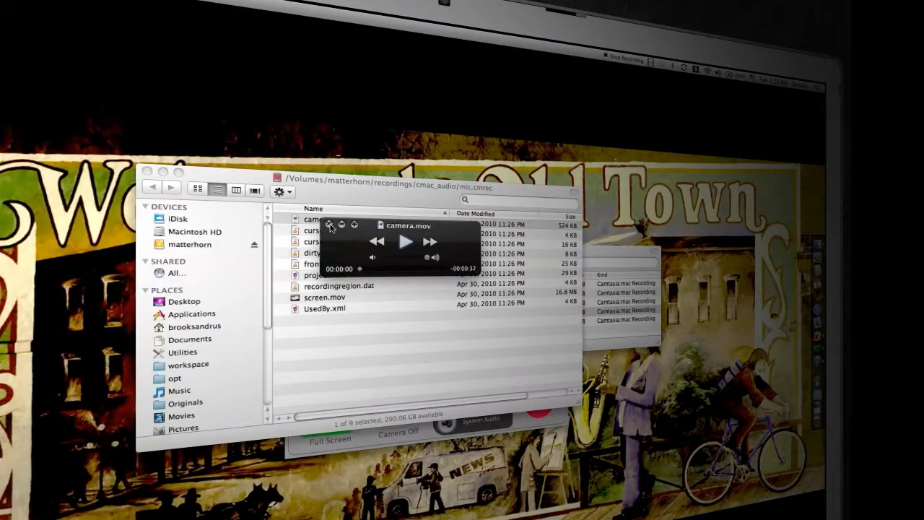
pyautogui.click(151, 177)
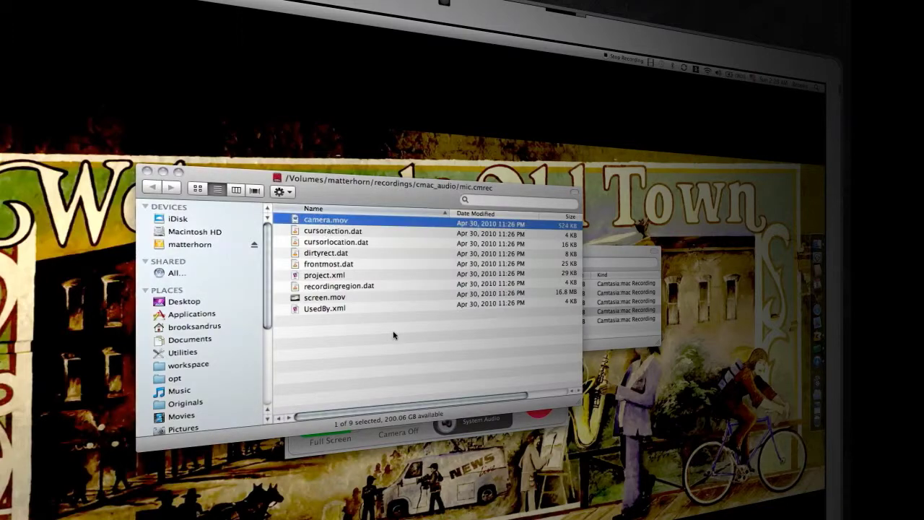
pyautogui.press('super+w')
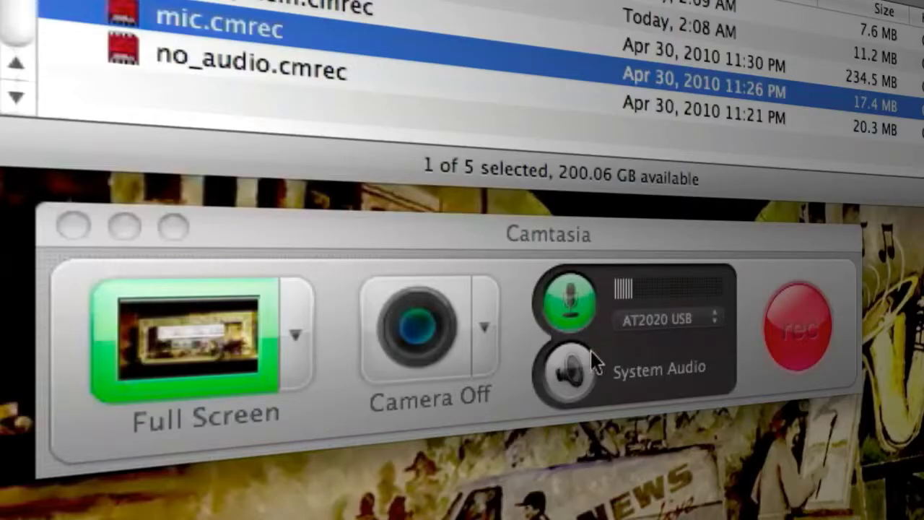
# Turn system audio on and open the mic_system.cmrec package contents
pyautogui.click(447, 422)
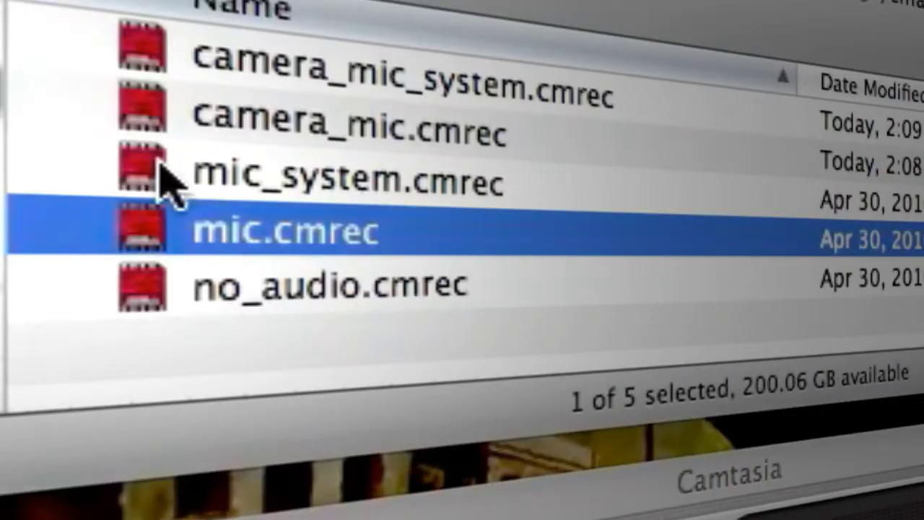
pyautogui.click(167, 179)
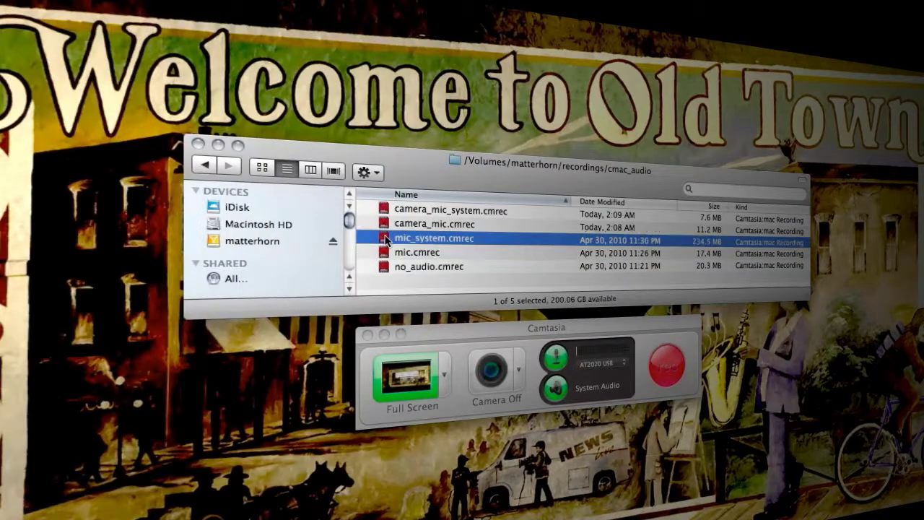
pyautogui.doubleClick(386, 240)
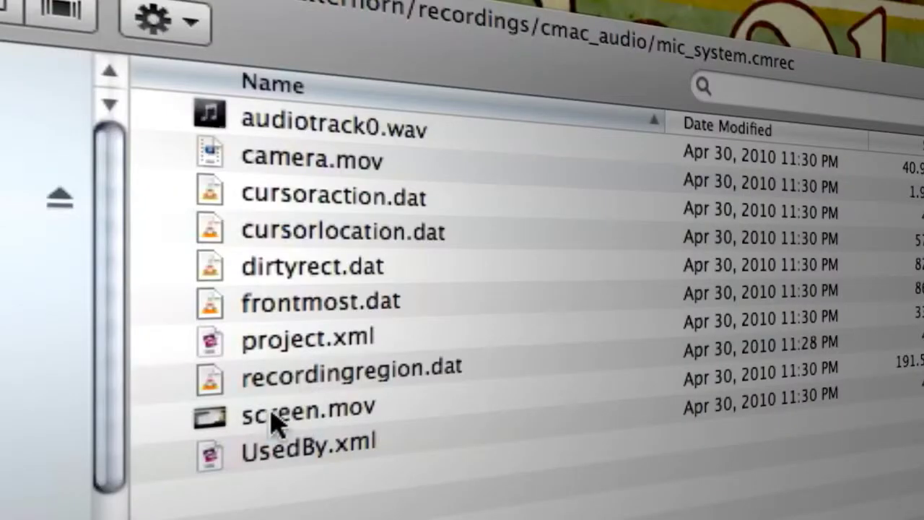
# Compare the package's 191.5 MB screen.mov, camera.mov and the 40.9 MB audiotrack0.wav
pyautogui.click(274, 422)
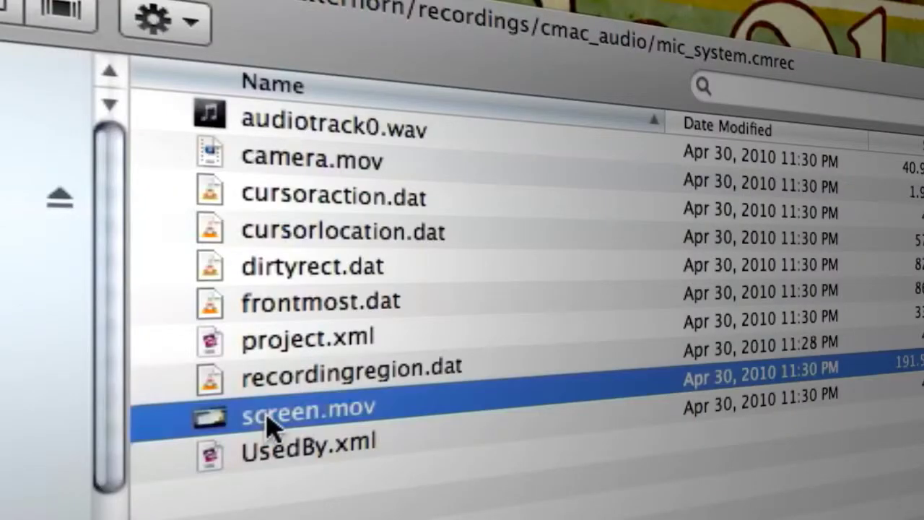
pyautogui.click(279, 166)
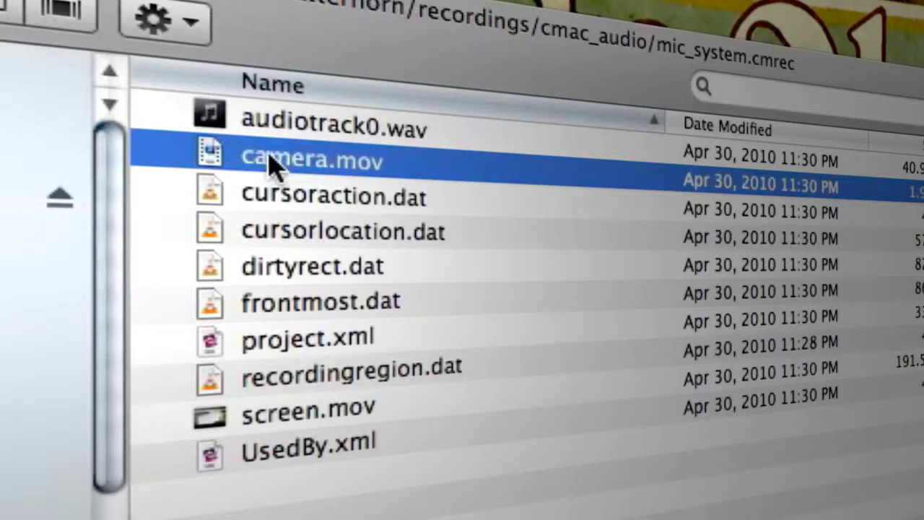
pyautogui.click(239, 128)
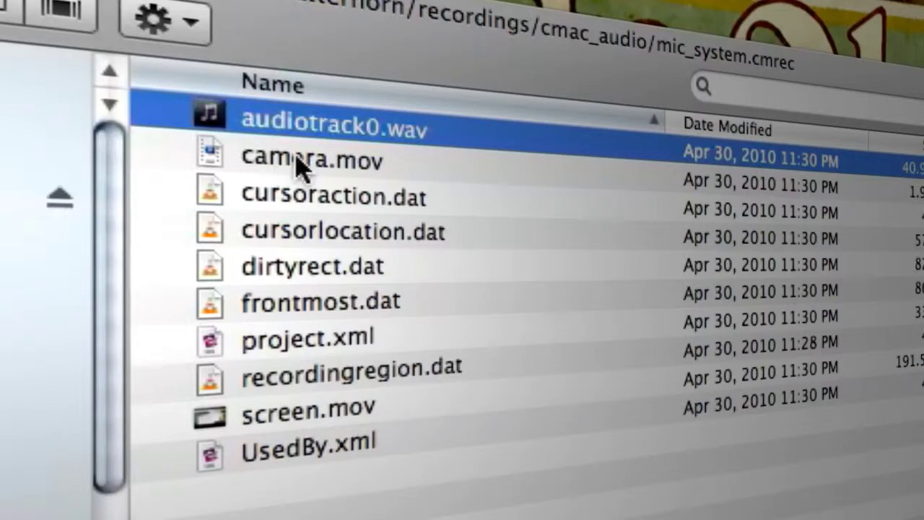
pyautogui.click(379, 144)
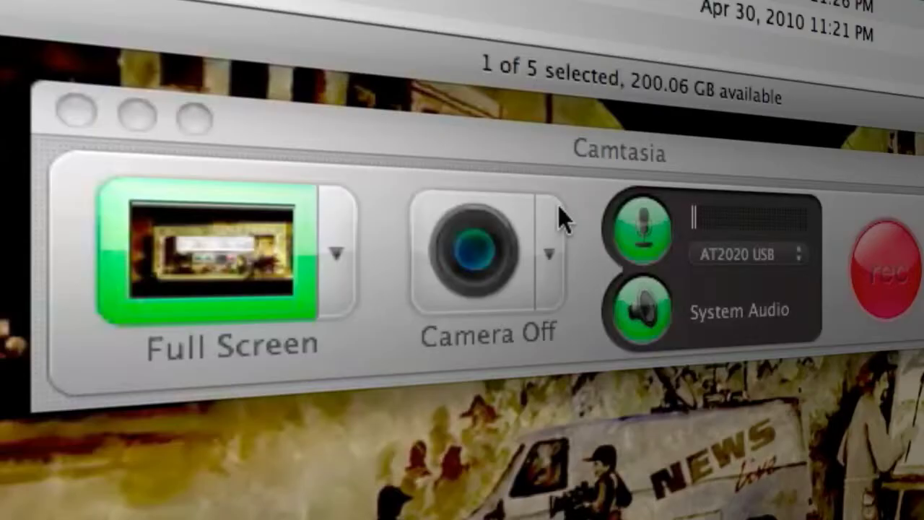
# Turn the camera on and open the camera_mic_system.cmrec package
pyautogui.click(494, 254)
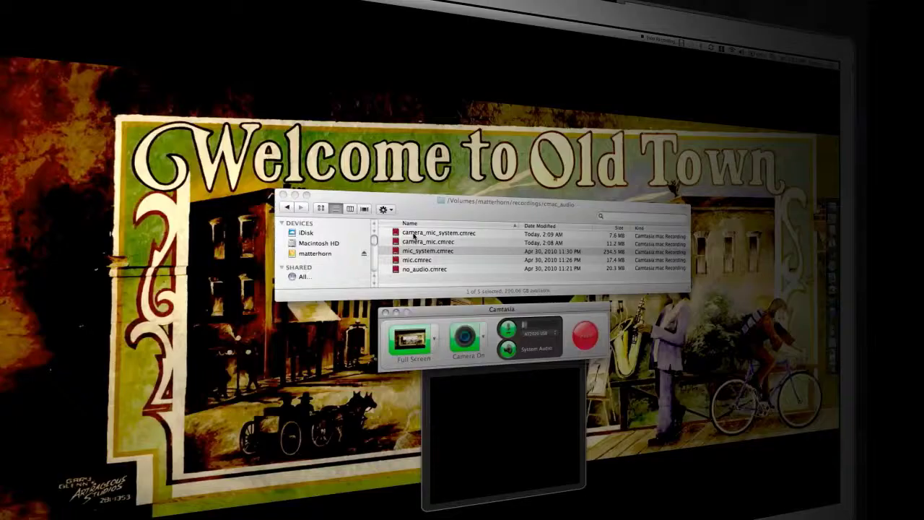
pyautogui.click(428, 241)
pyautogui.click(406, 233)
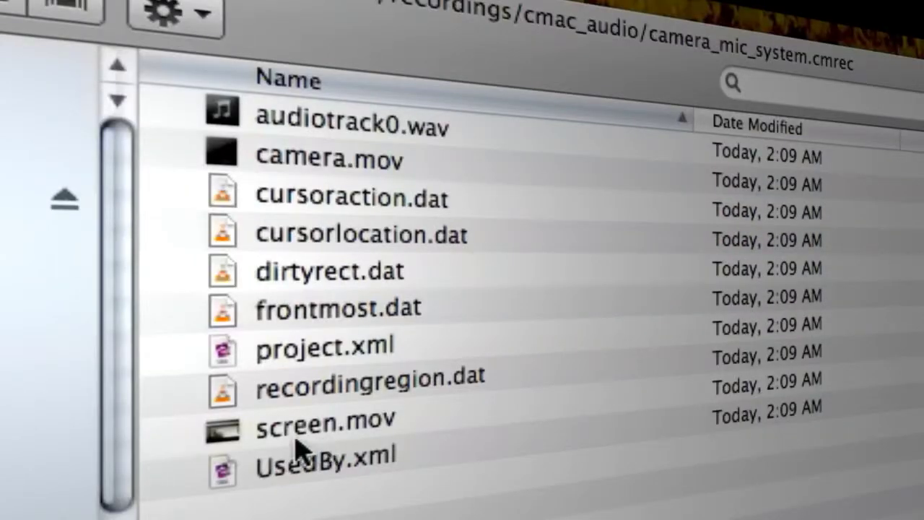
# Check screen.mov and play camera.mov in QuickTime, then return to the 10-item package list
pyautogui.click(323, 433)
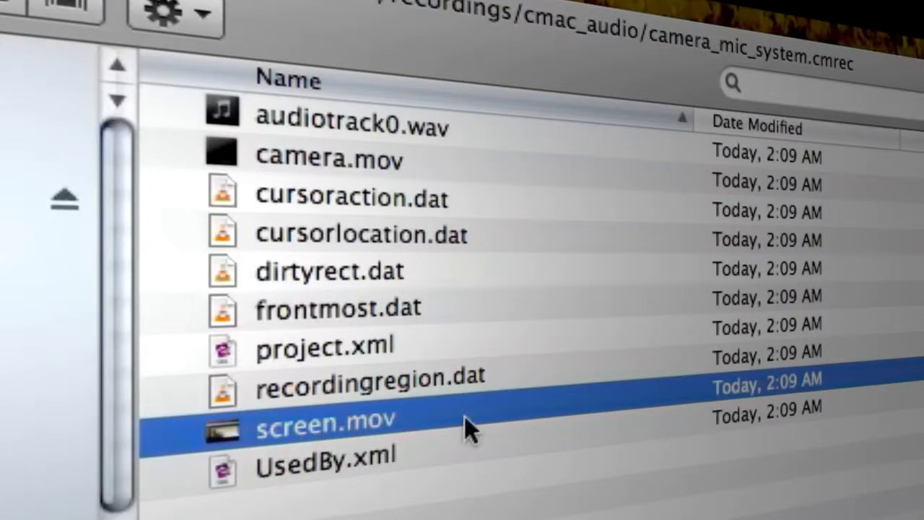
pyautogui.click(260, 159)
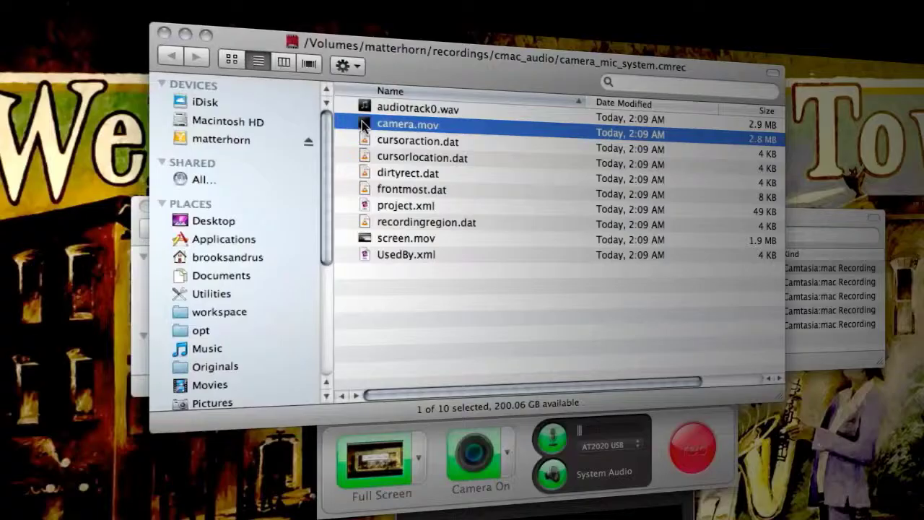
pyautogui.doubleClick(363, 124)
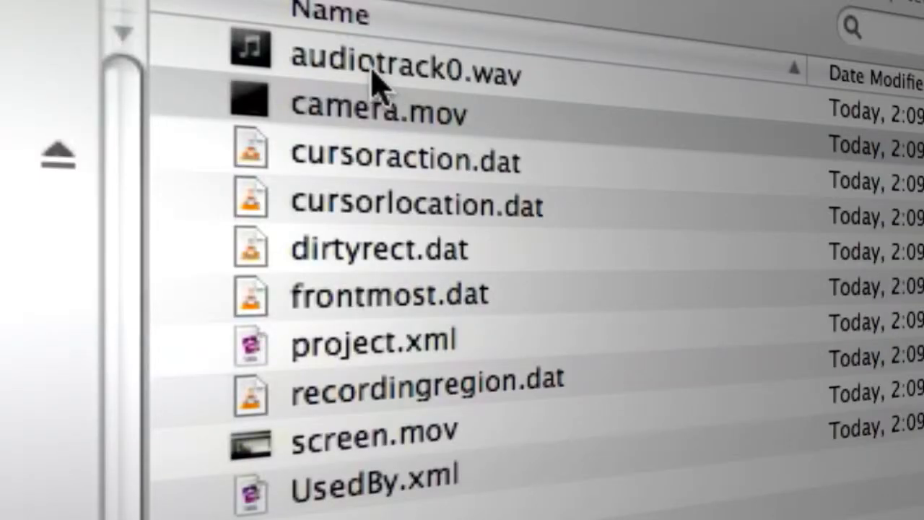
pyautogui.click(433, 101)
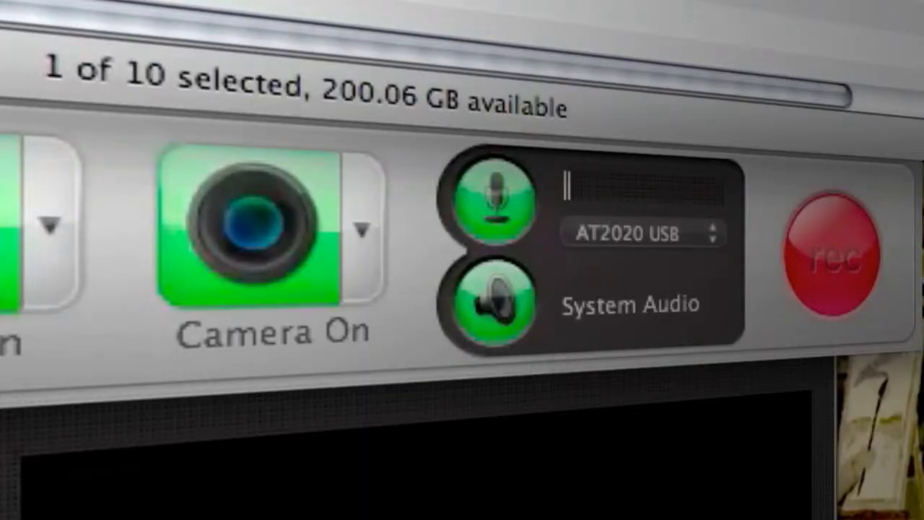
pyautogui.click(381, 337)
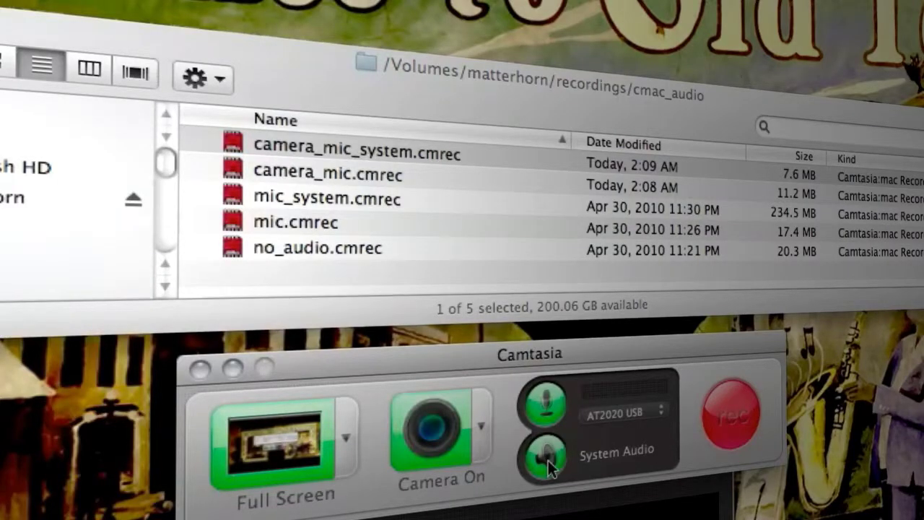
# Turn system audio off and open the camera_mic.cmrec package contents
pyautogui.click(547, 459)
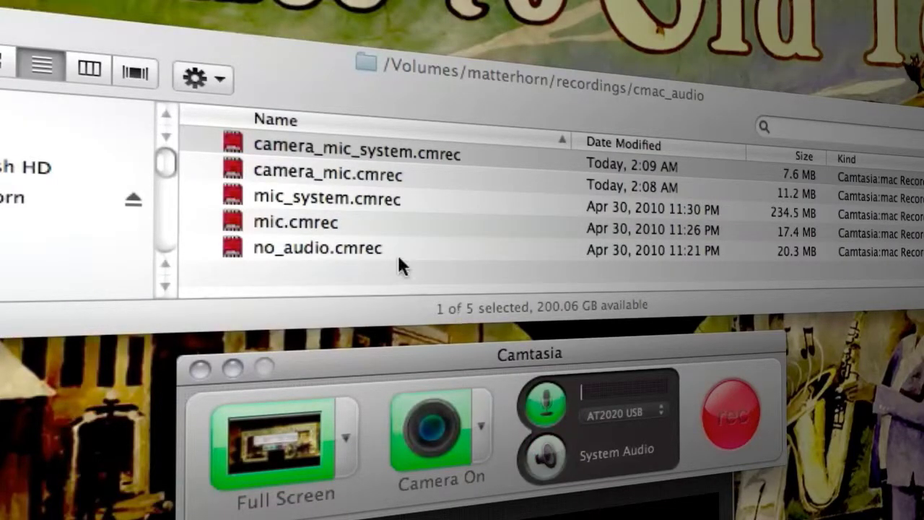
pyautogui.click(249, 168)
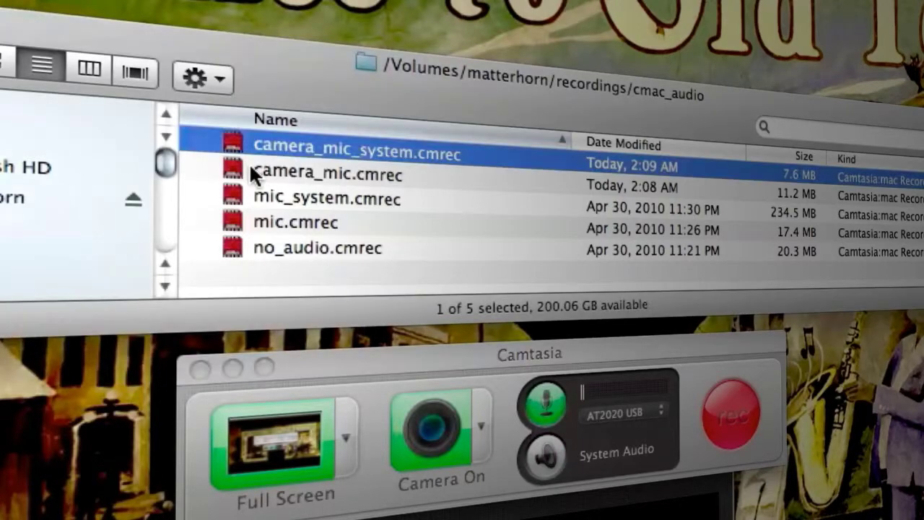
pyautogui.doubleClick(249, 168)
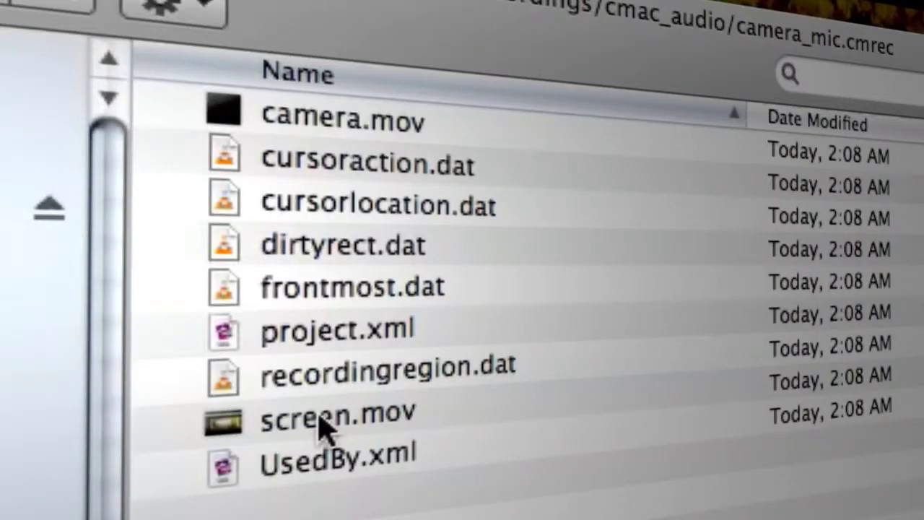
# Check the 7.1 MB screen.mov and play the 4.1 MB camera.mov in QuickTime
pyautogui.click(322, 424)
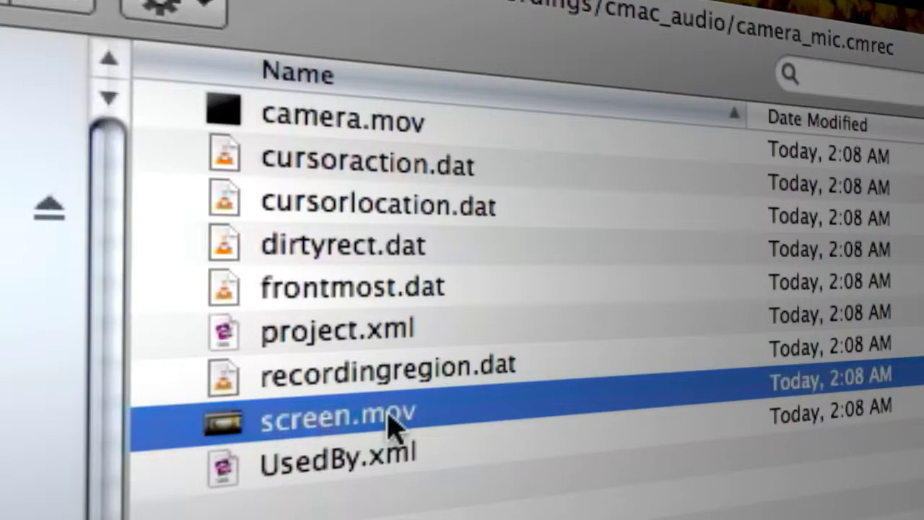
pyautogui.click(352, 121)
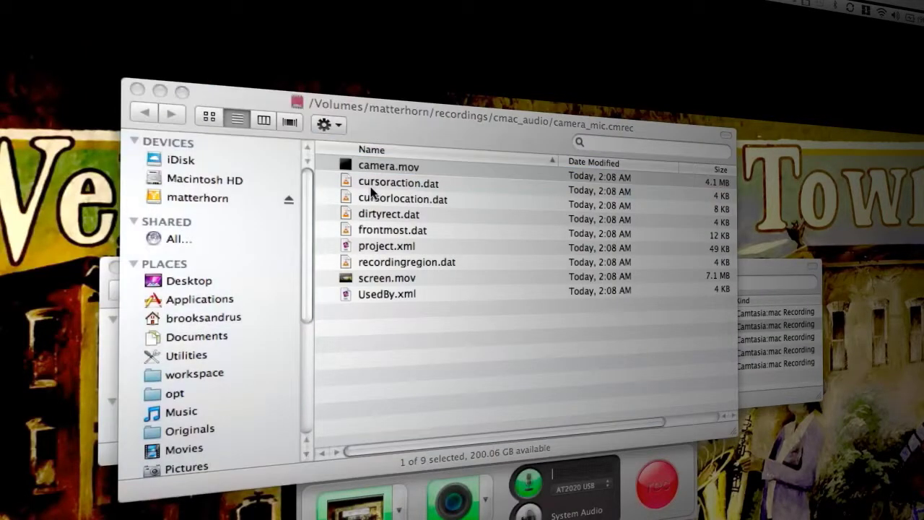
pyautogui.doubleClick(377, 169)
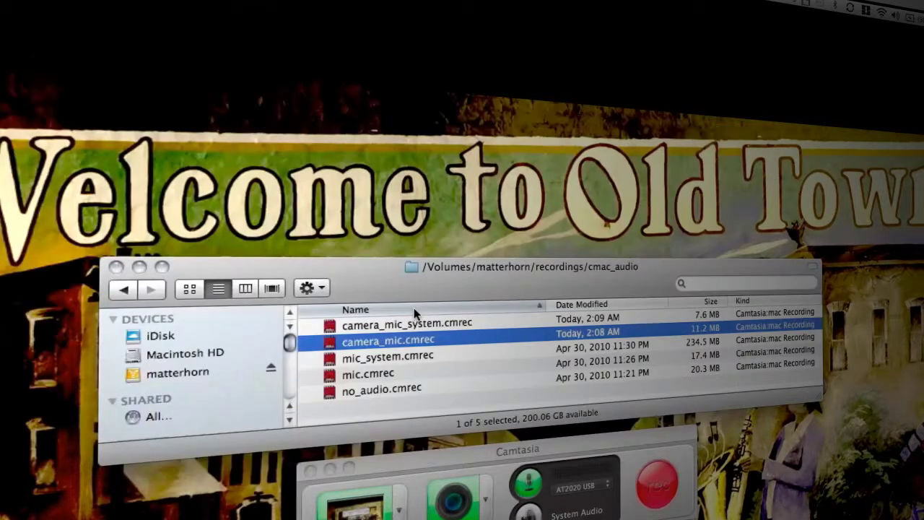